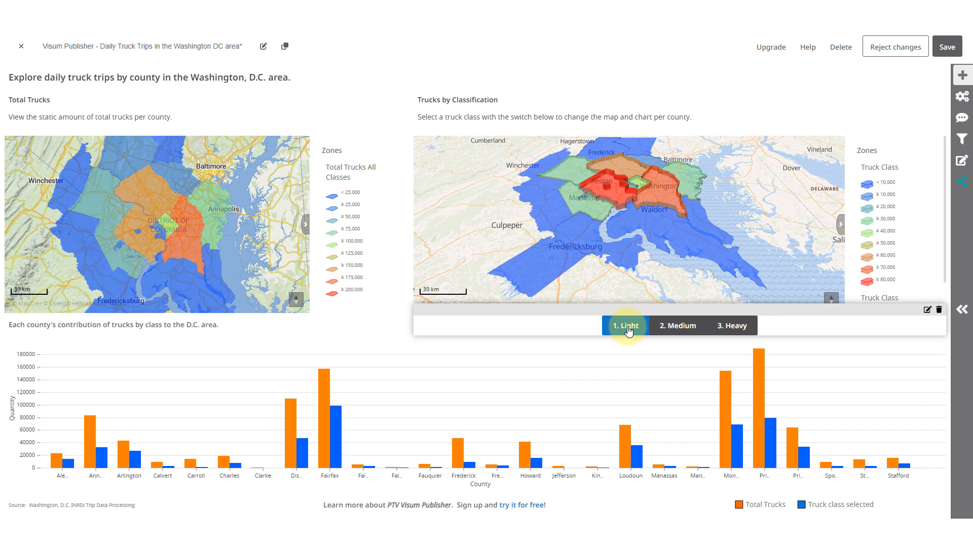
- Switch the dashboard between the Light, Medium and Heavy truck classes to compare the classification map and county chart, ending on Light
click(669, 332)
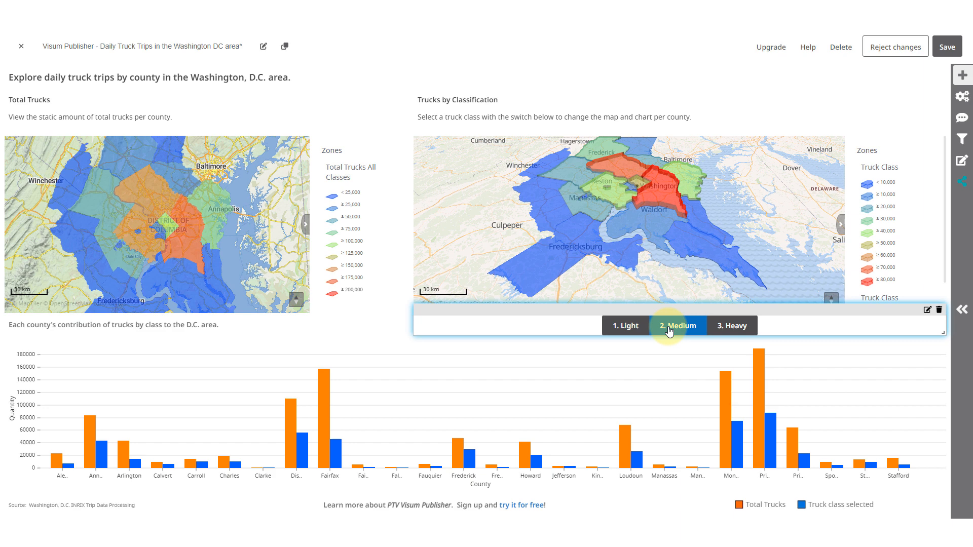
click(728, 332)
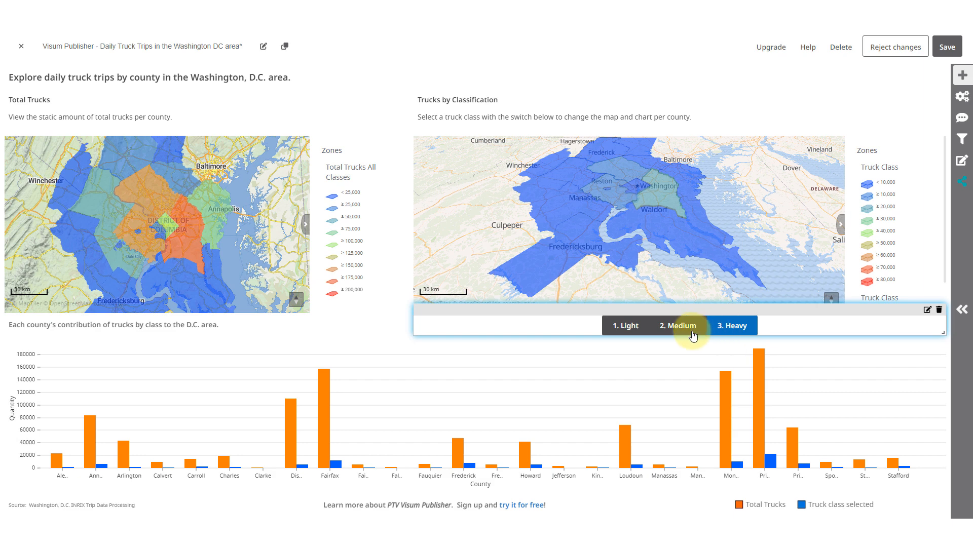
click(631, 330)
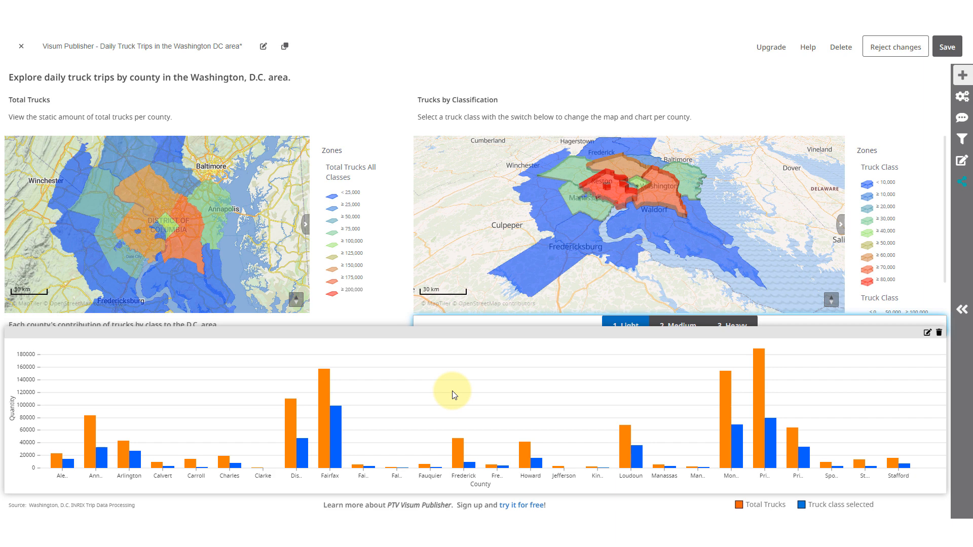
click(552, 327)
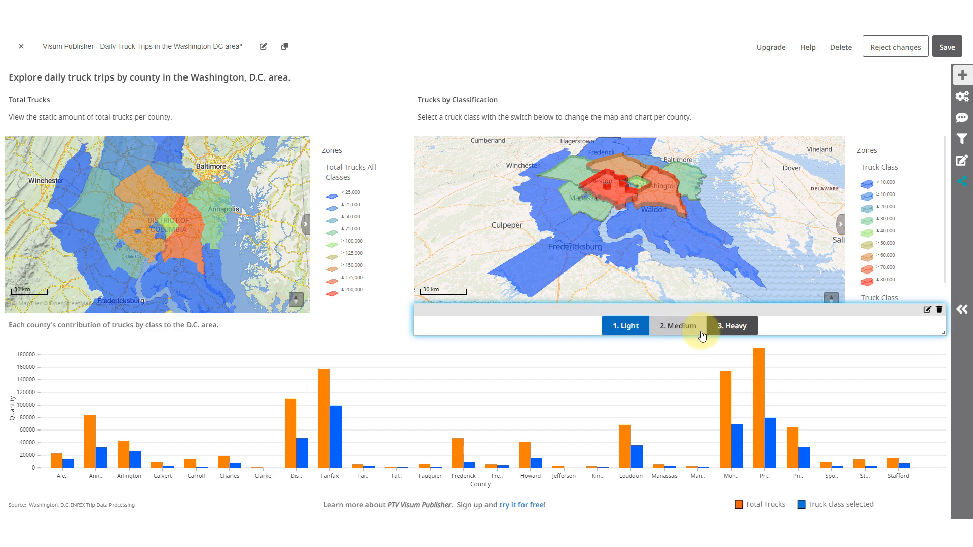
click(677, 327)
click(736, 329)
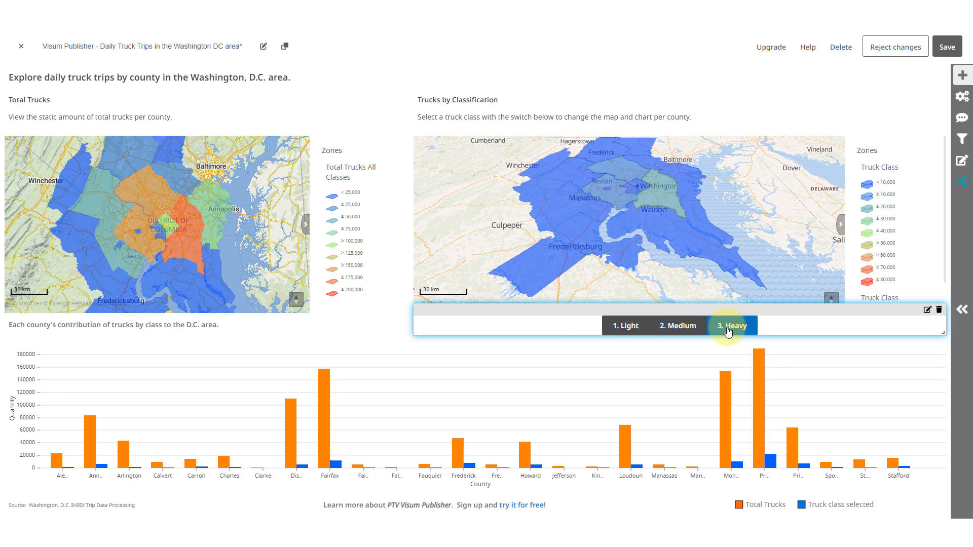
click(679, 326)
click(632, 328)
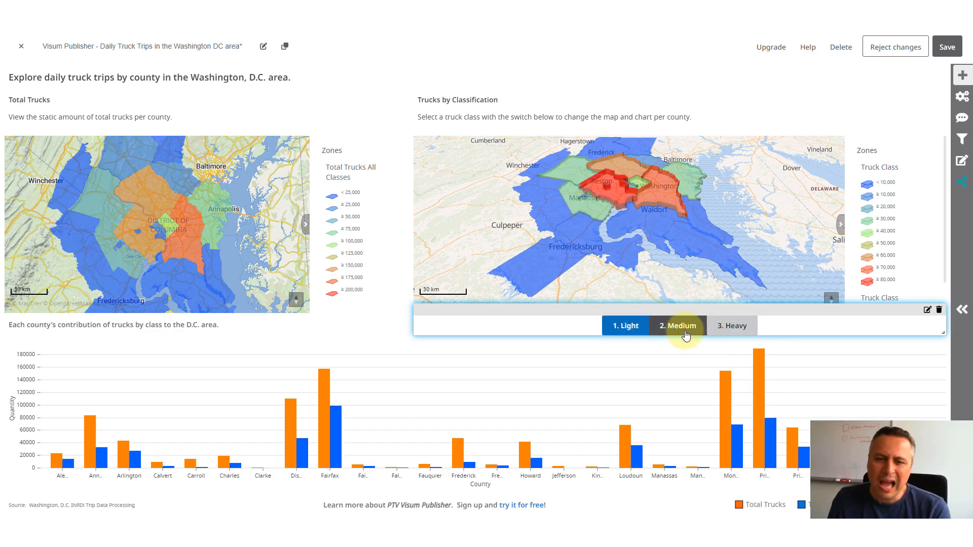
- Narrow the county column chart to about half the dashboard width and move it beneath the Trucks by Classification map
click(535, 380)
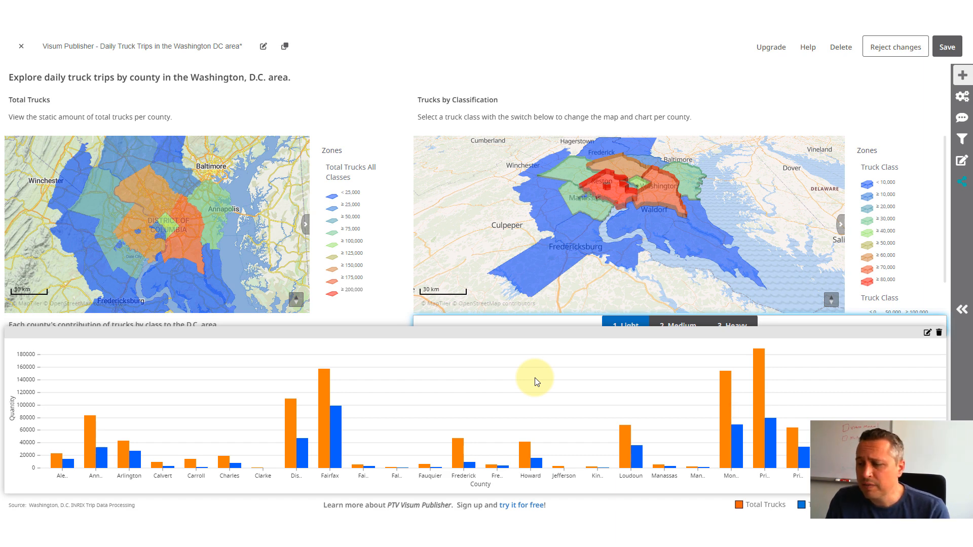
click(882, 454)
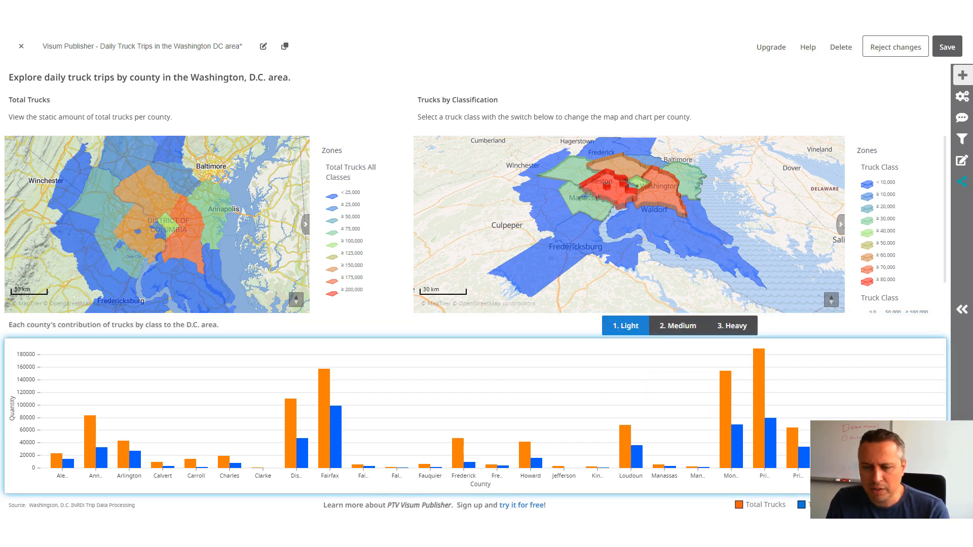
drag(942, 491, 434, 487)
drag(402, 344, 867, 332)
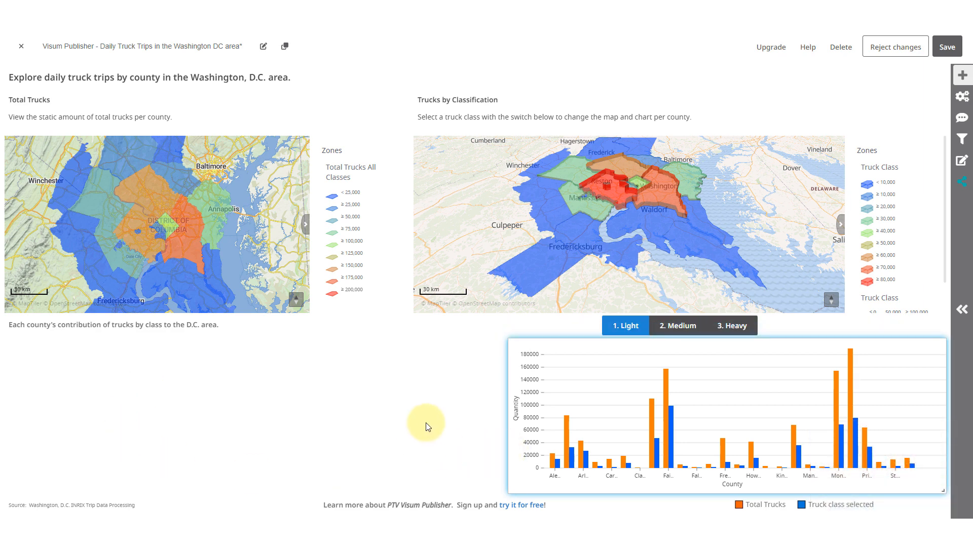
- Add a table widget beside the column chart and enlarge it to fill the empty space
click(963, 76)
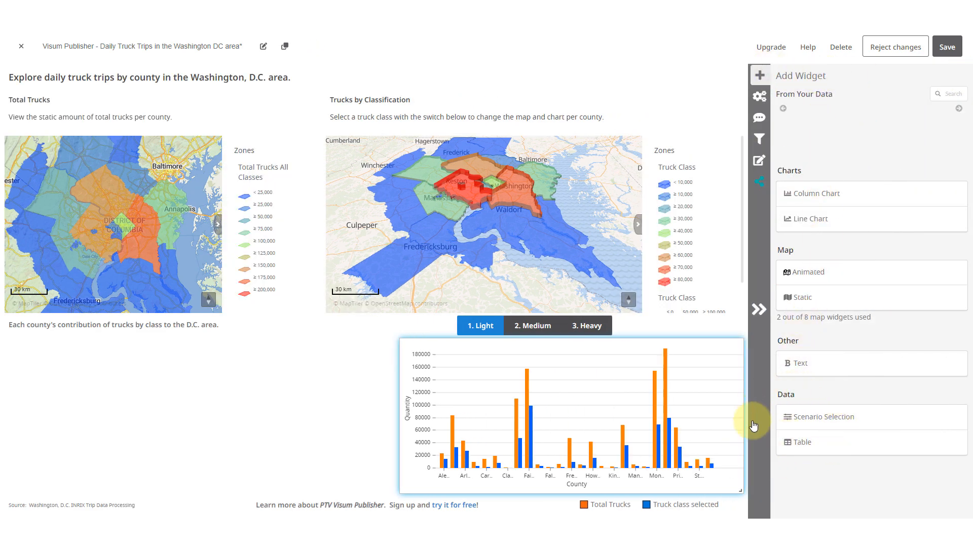
click(810, 446)
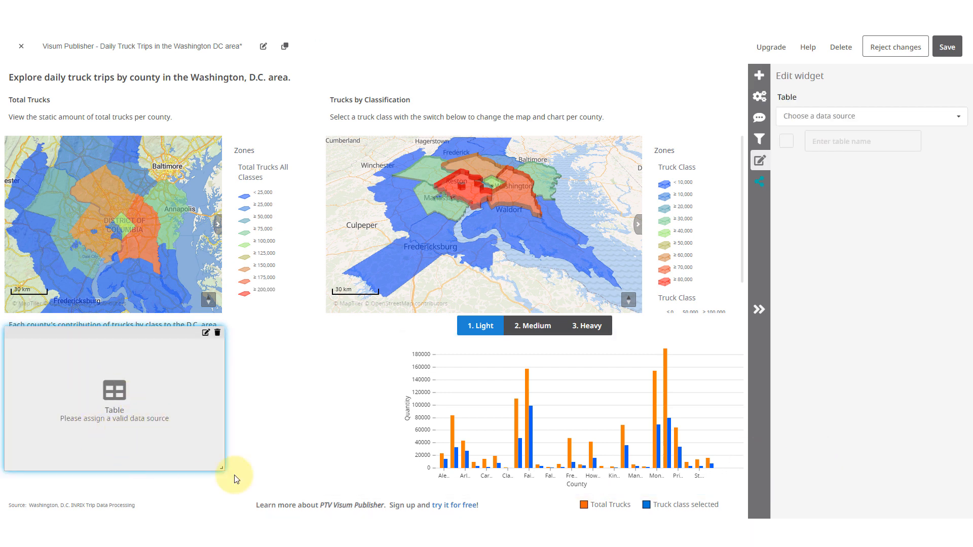
drag(222, 467, 390, 490)
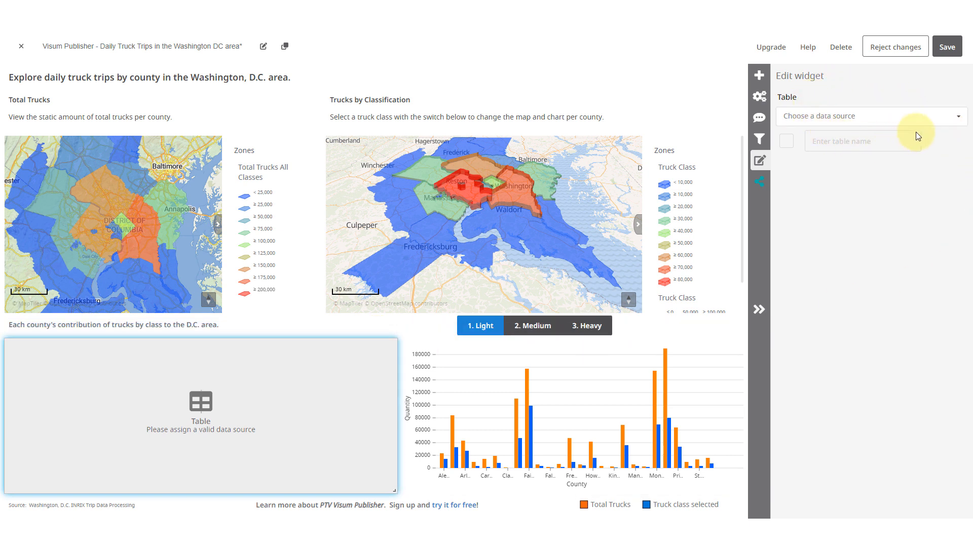
- Assign the Zones data of WashingtonDC - Trucks > 1. Light as the table's data source
click(957, 121)
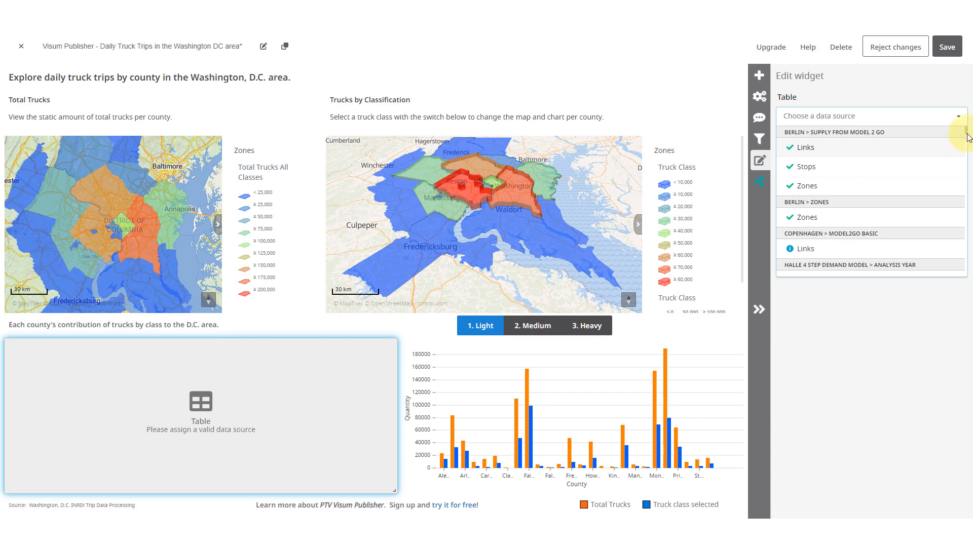
drag(968, 137, 968, 292)
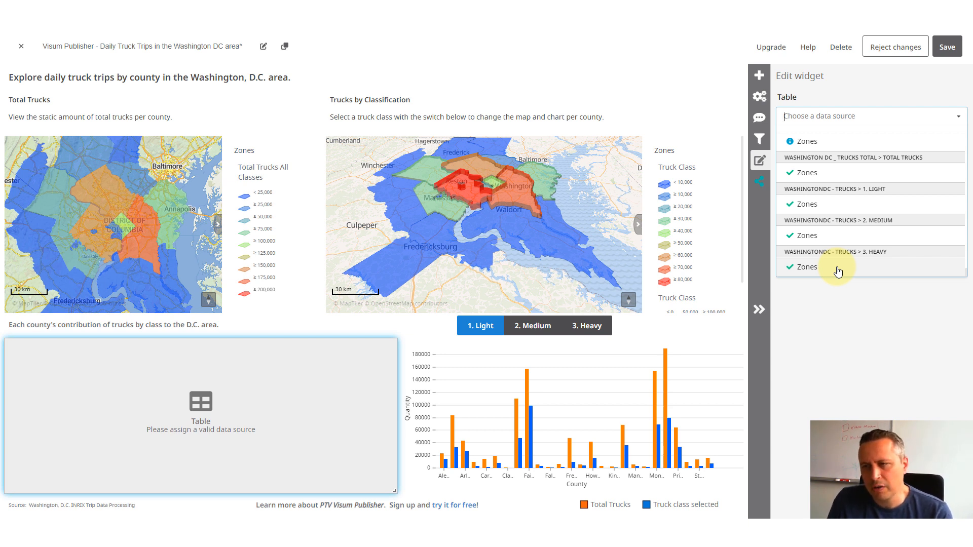
click(827, 204)
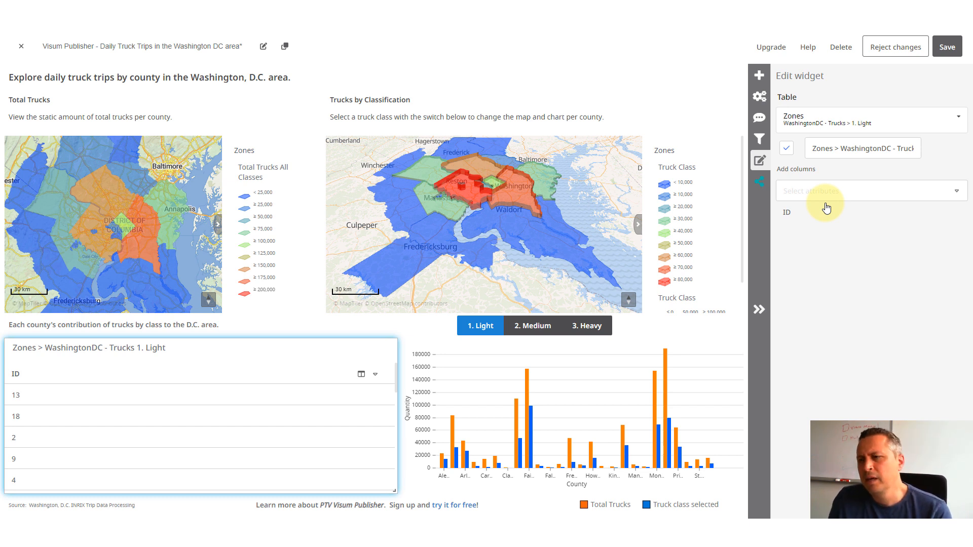
- Add the Name, State, Truck Class and Total Trucks All Classes columns to the zones table
click(954, 192)
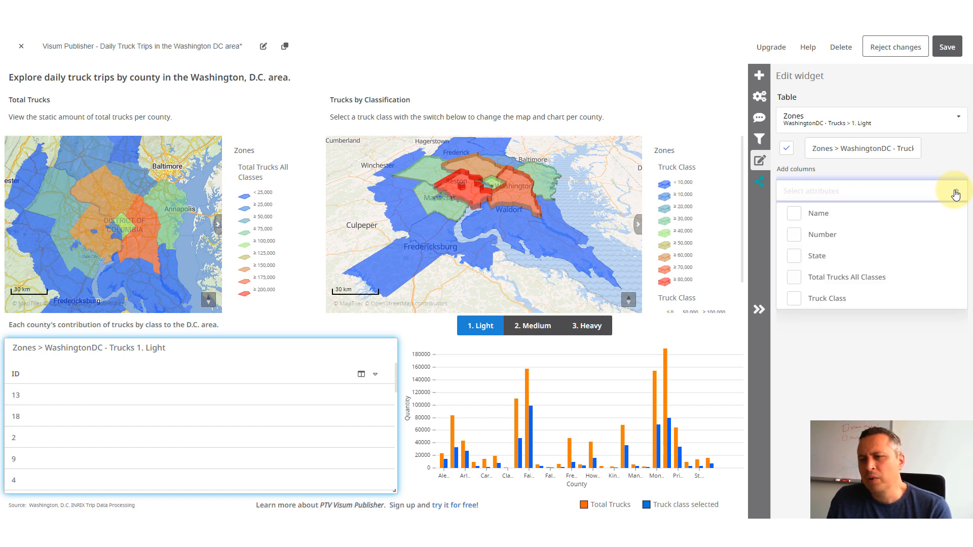
click(794, 215)
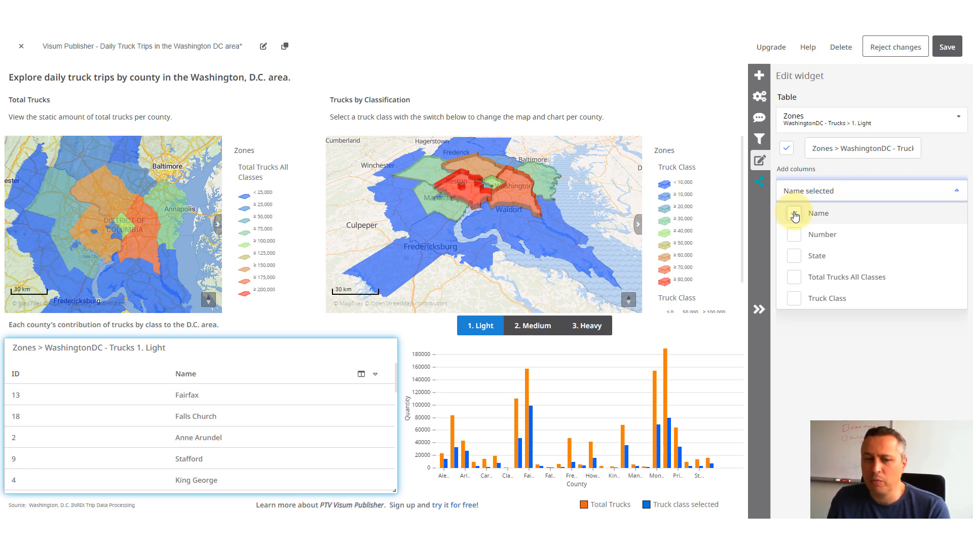
click(798, 264)
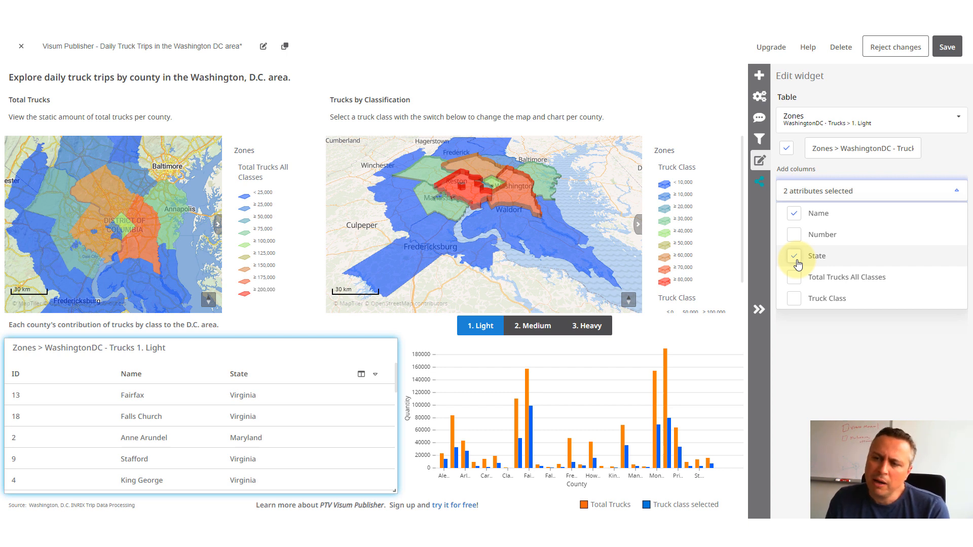
click(793, 303)
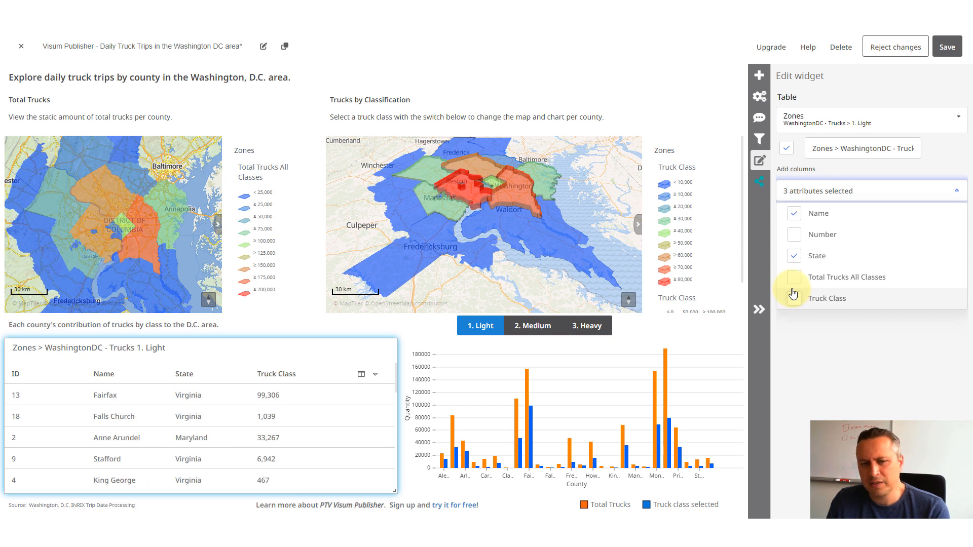
click(794, 278)
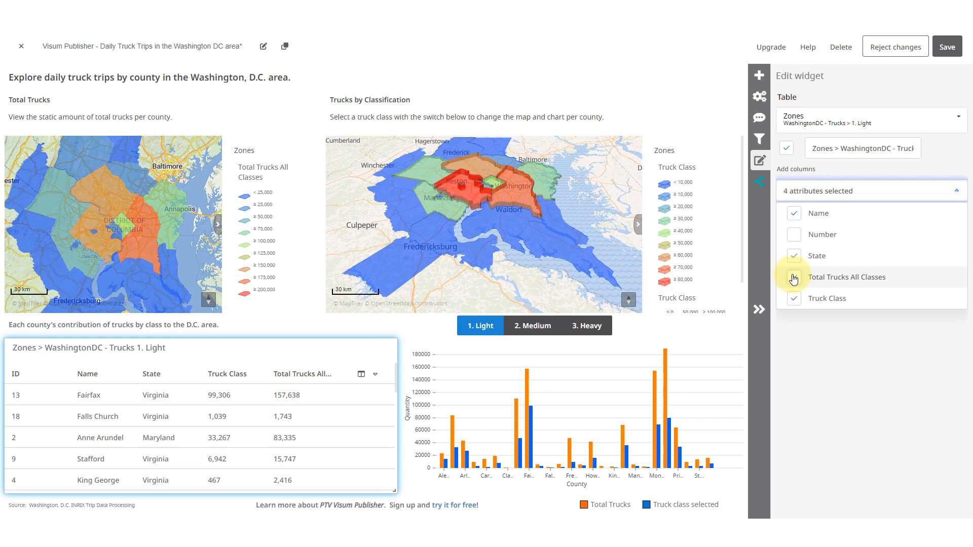
click(819, 361)
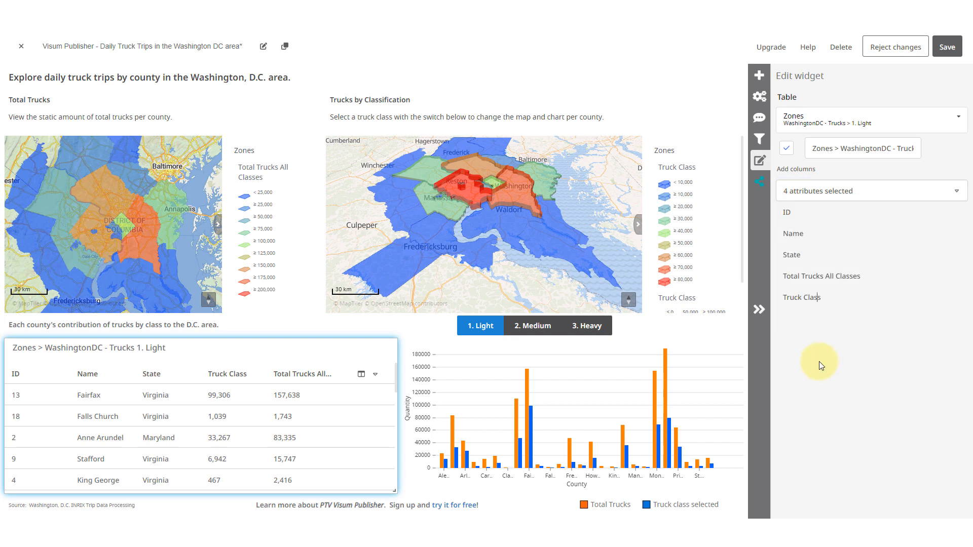
click(759, 310)
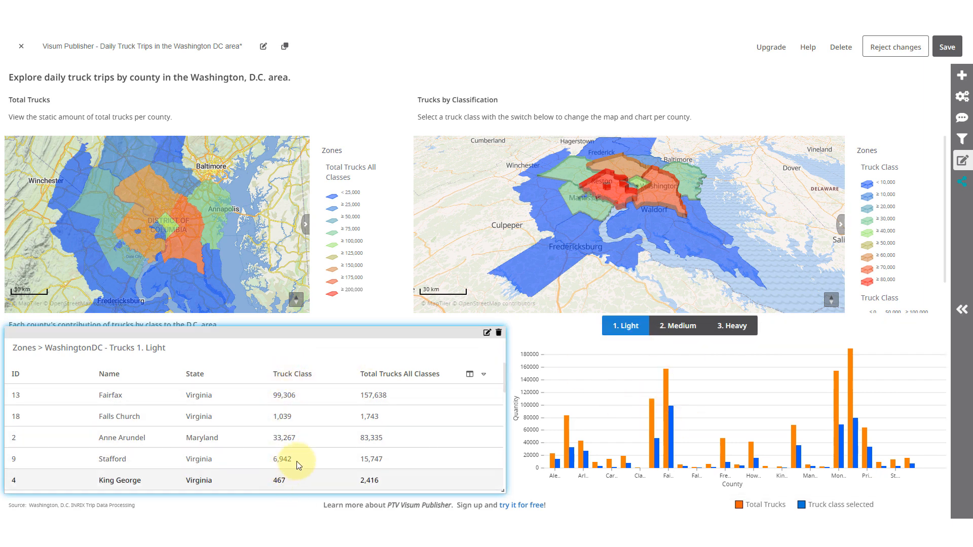
- Cycle through the Medium, Heavy and Light truck classes to check how the new table responds, ending on Light
click(691, 323)
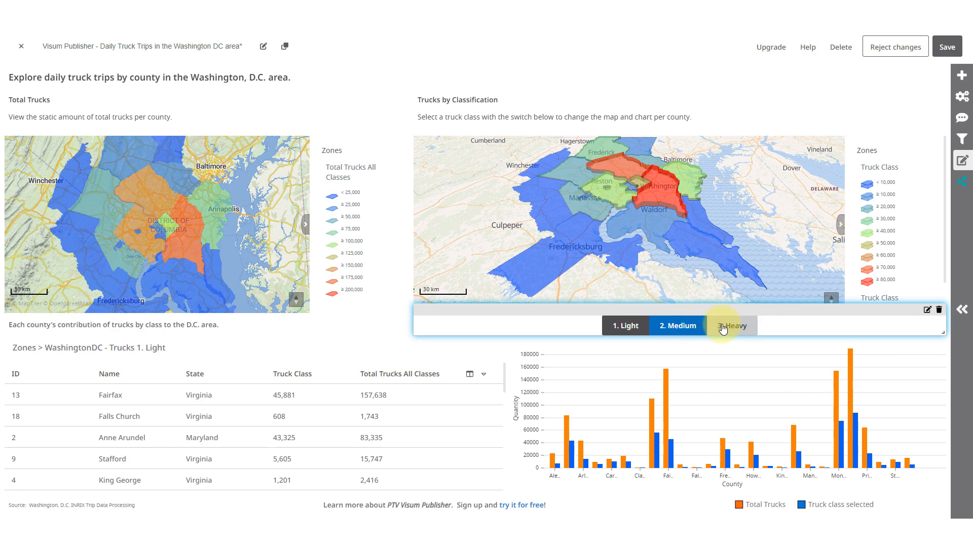
click(725, 327)
click(661, 327)
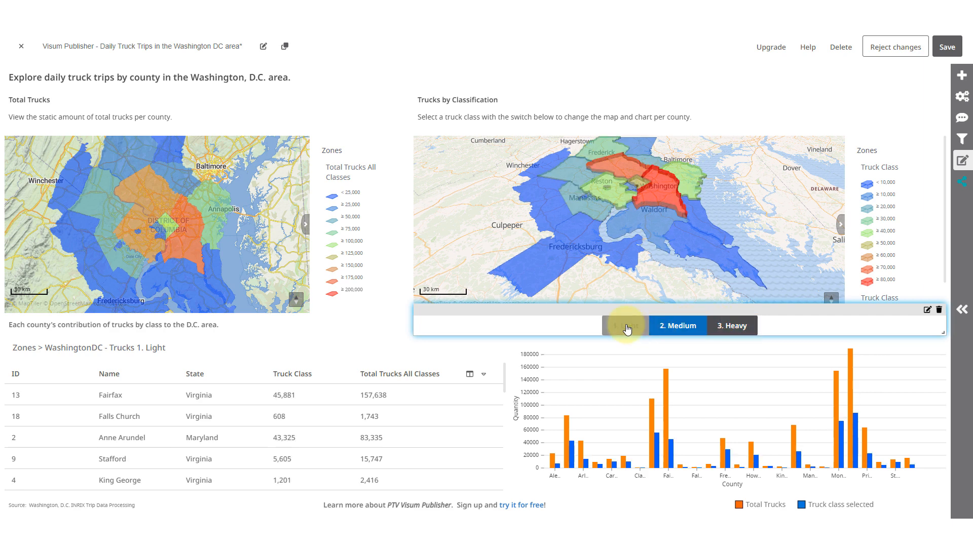
click(628, 329)
click(678, 327)
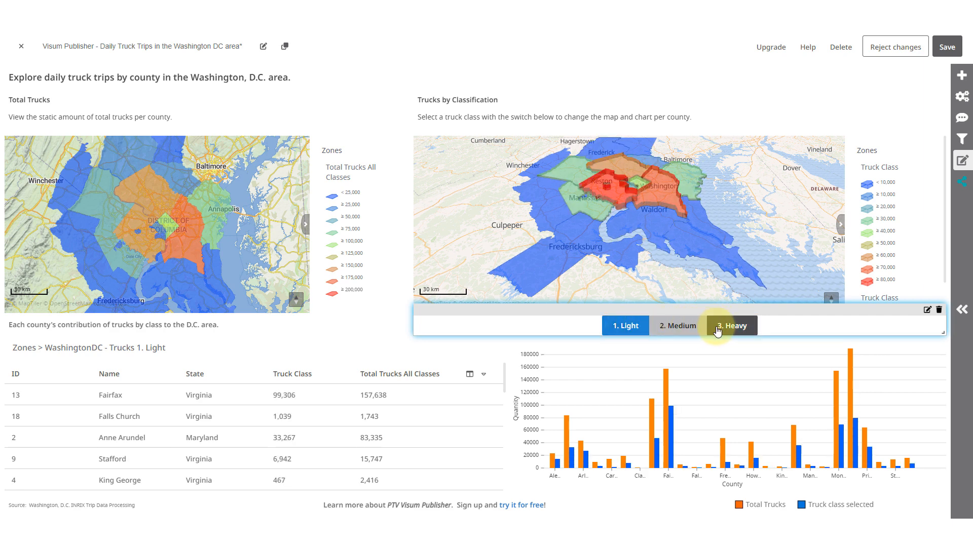
click(729, 329)
click(613, 327)
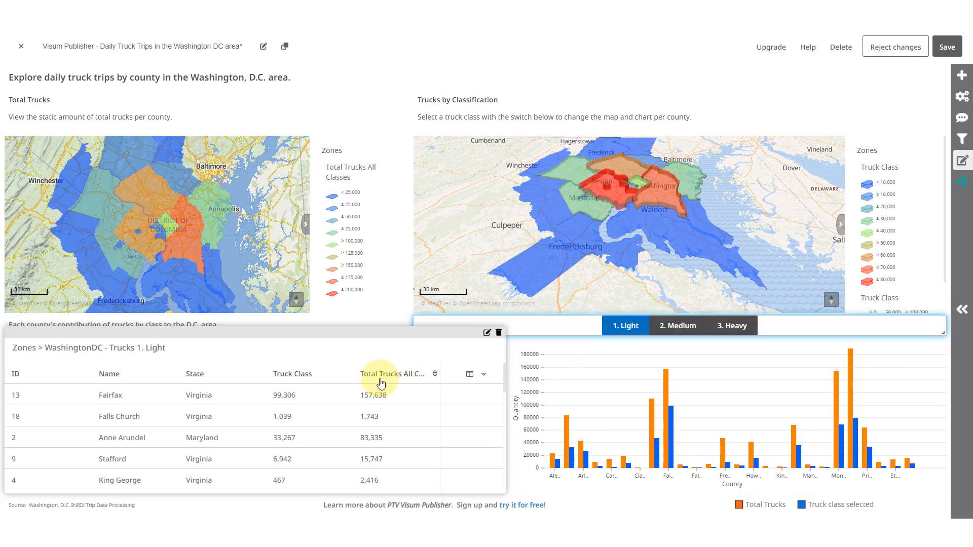
- Sort the zones table by Name in ascending order and save the dashboard
click(129, 375)
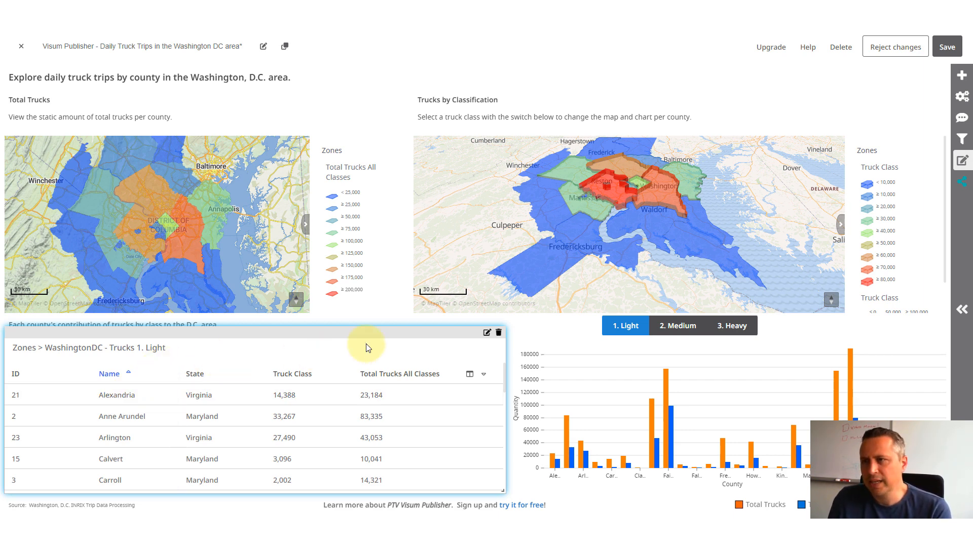
click(946, 51)
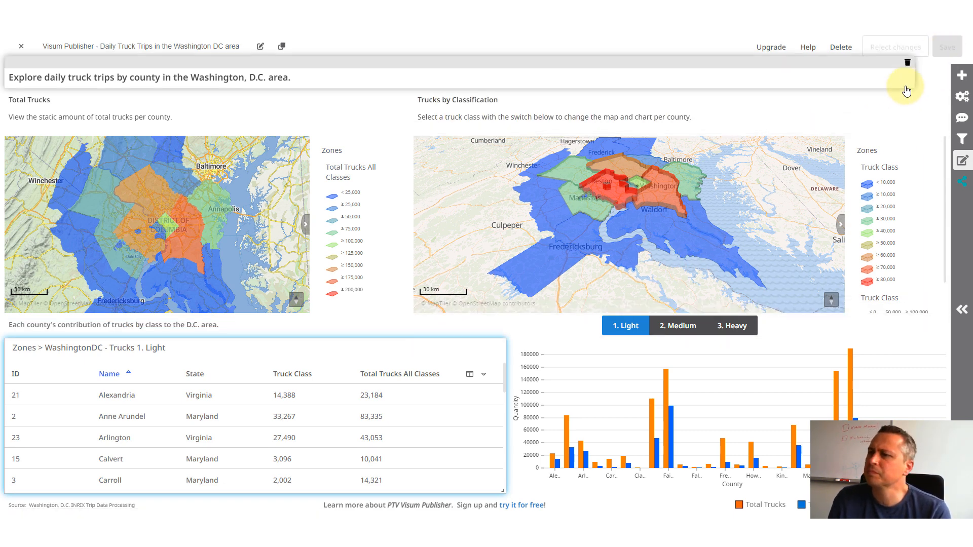
- Copy the dashboard's public link from its sharing settings
click(963, 186)
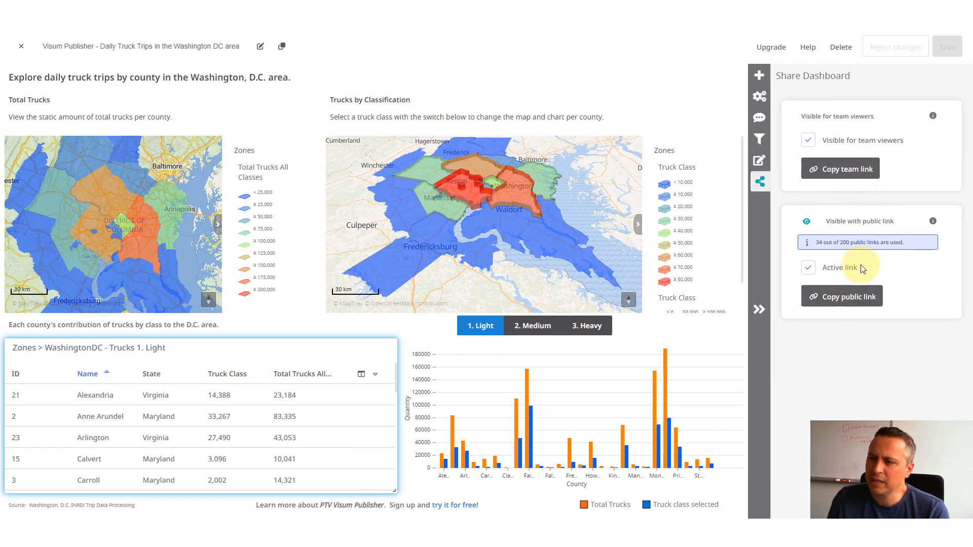
click(869, 302)
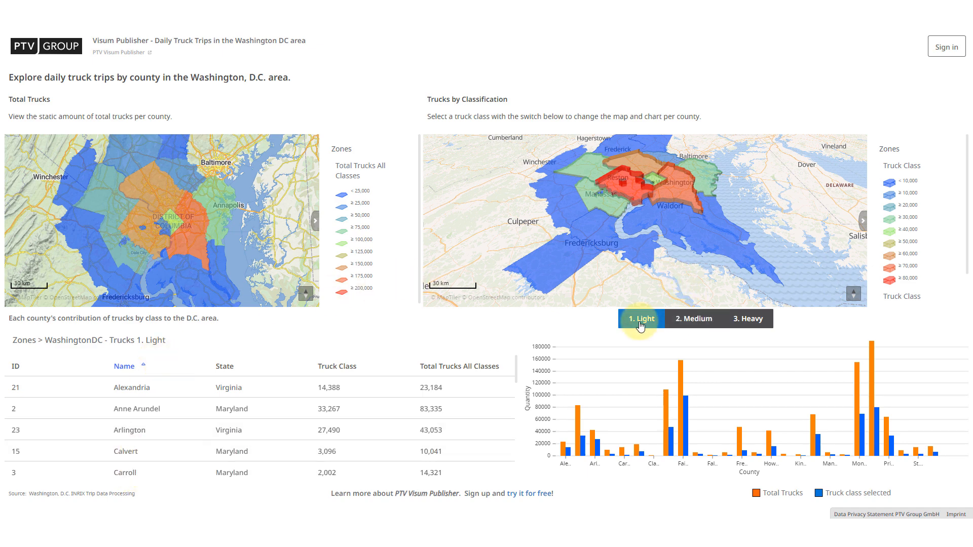
- Check the map, table and chart of the public dashboard under the Medium, Heavy and Light truck classes, ending on Light
click(684, 323)
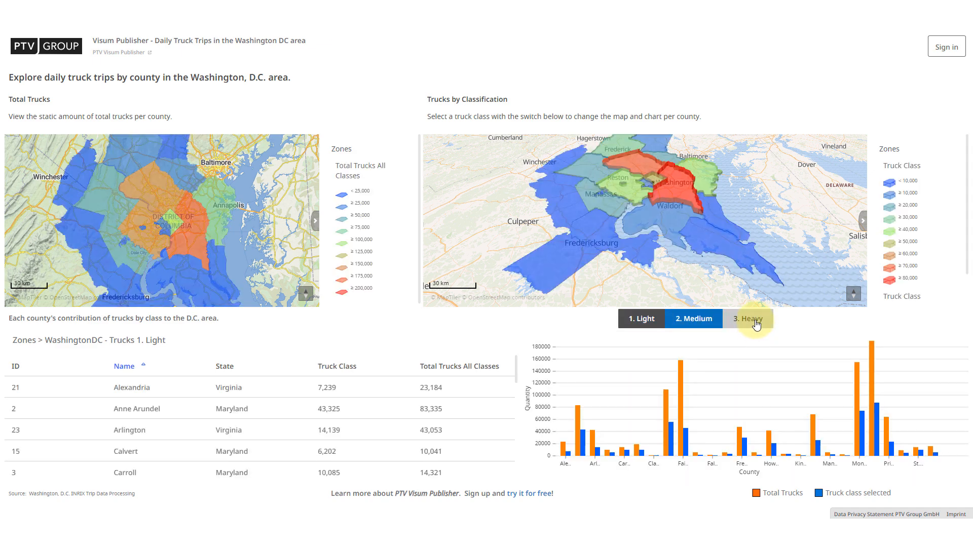
click(749, 325)
click(641, 322)
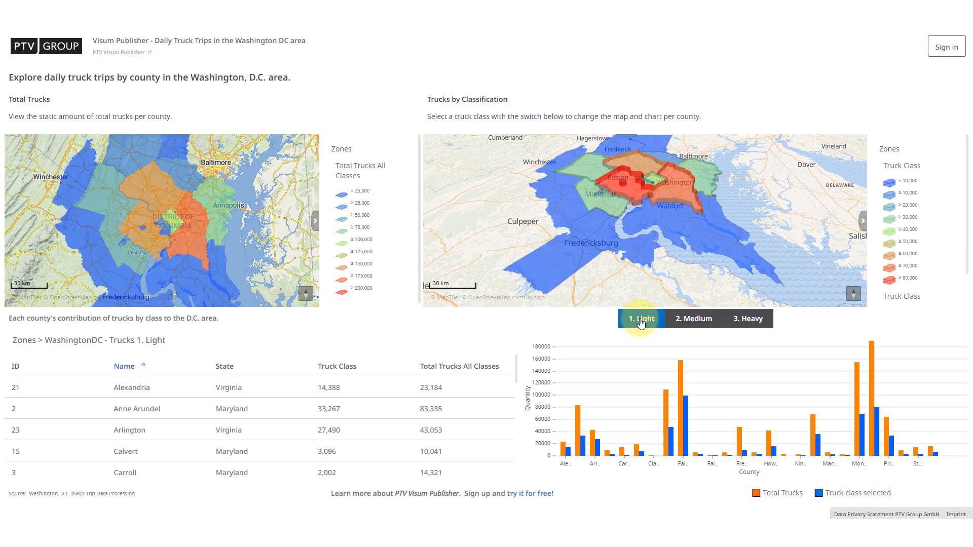
click(694, 321)
click(749, 320)
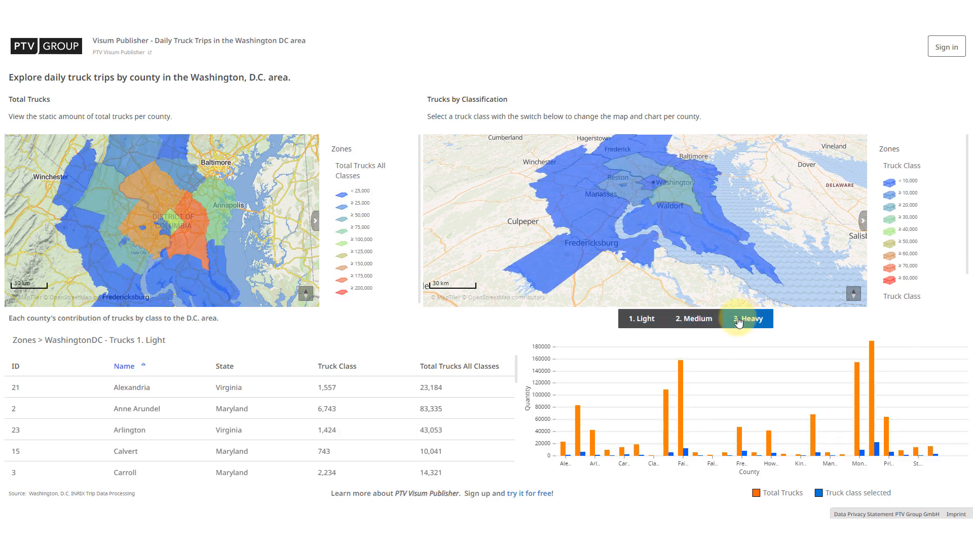
click(637, 321)
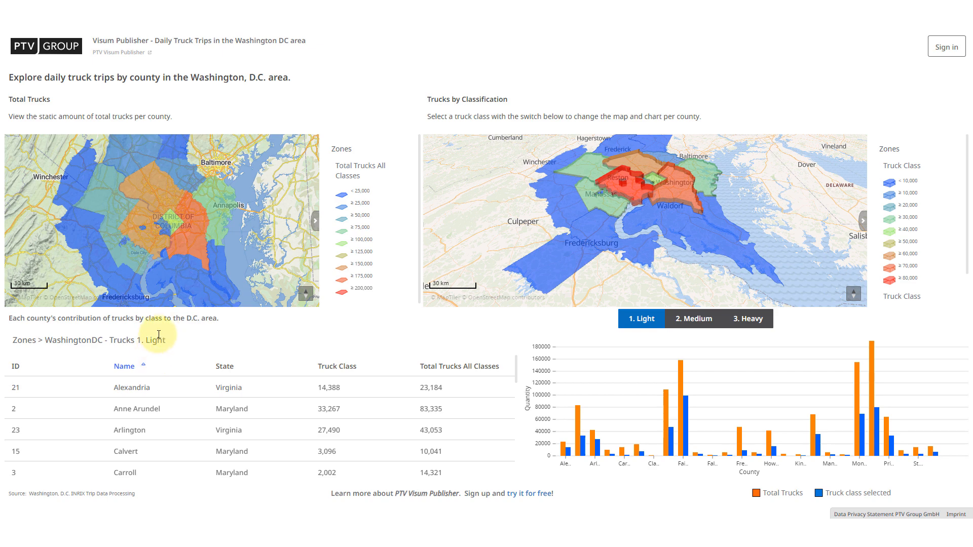
mouse_move(173, 298)
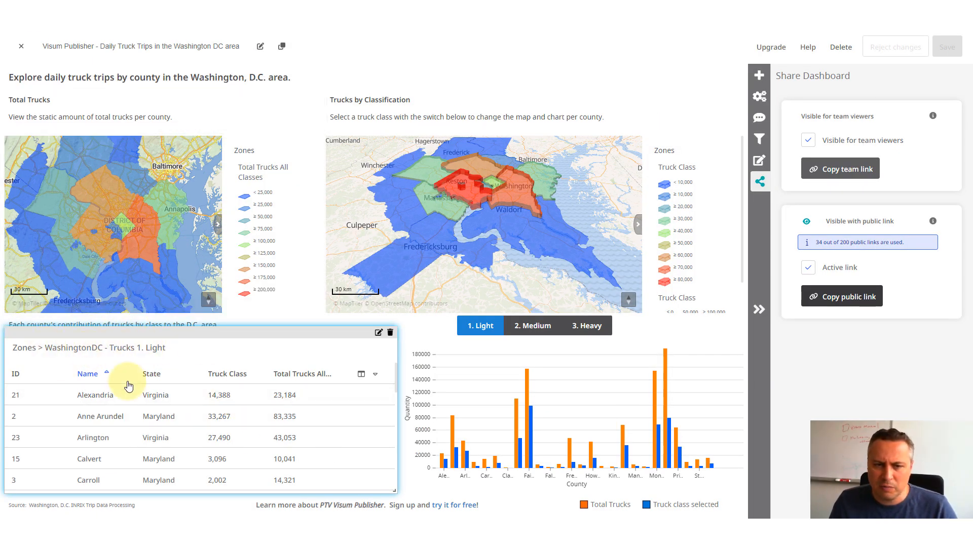
- Open the zones table widget for editing and replace its heading text with "title"
click(378, 334)
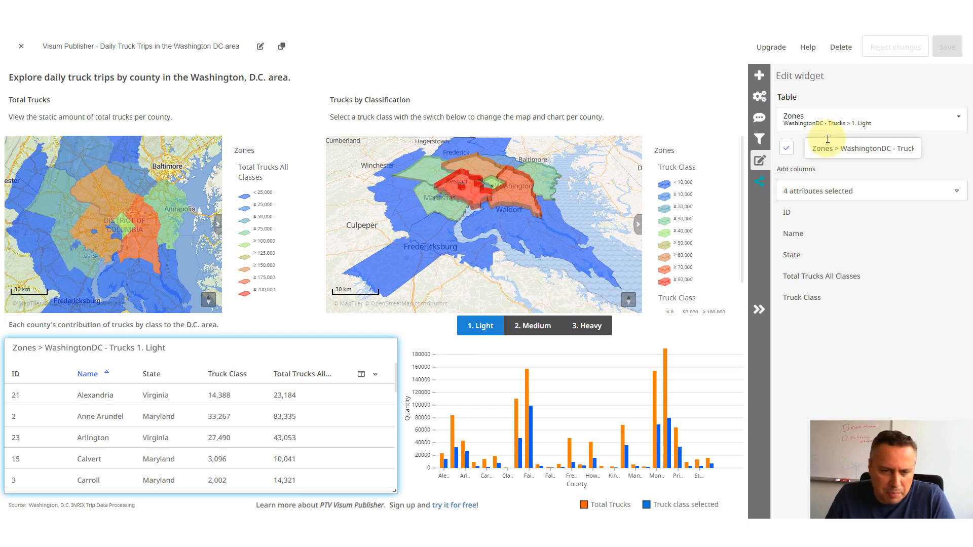
drag(810, 148, 961, 165)
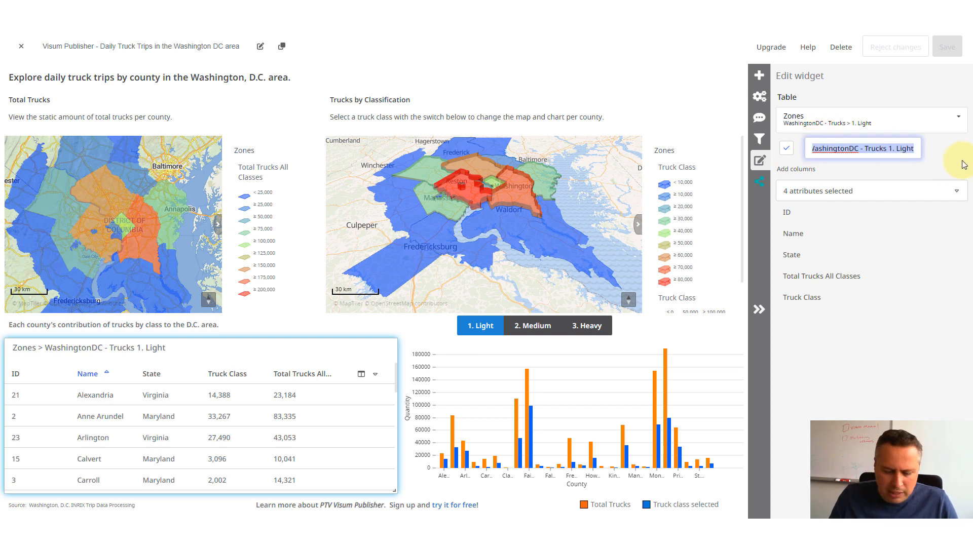
text(title)
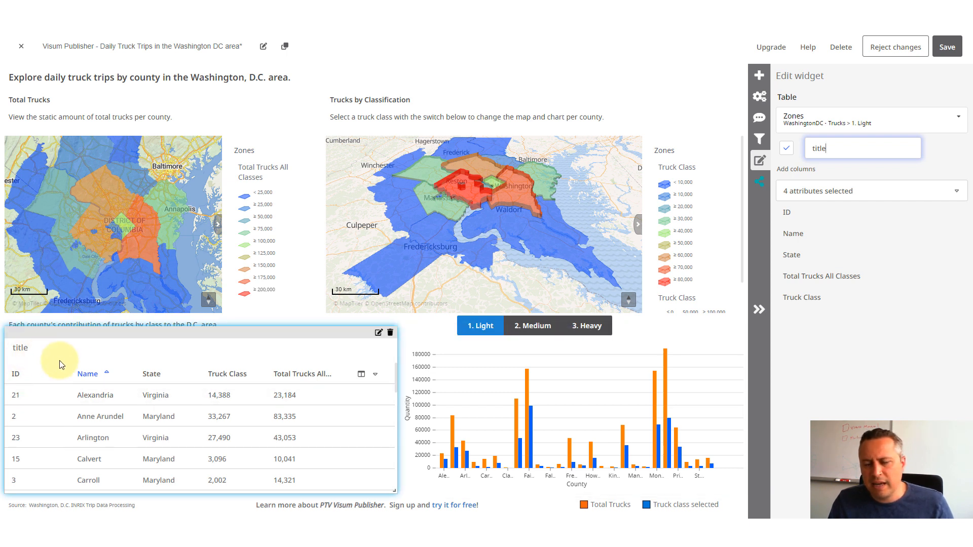
- Turn off the title display of the zones table and save the dashboard
click(787, 150)
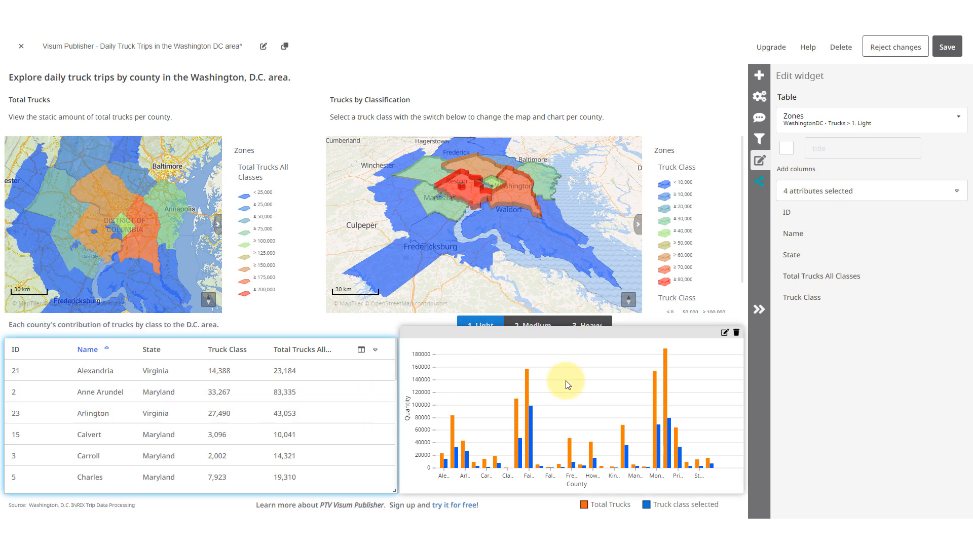
click(950, 50)
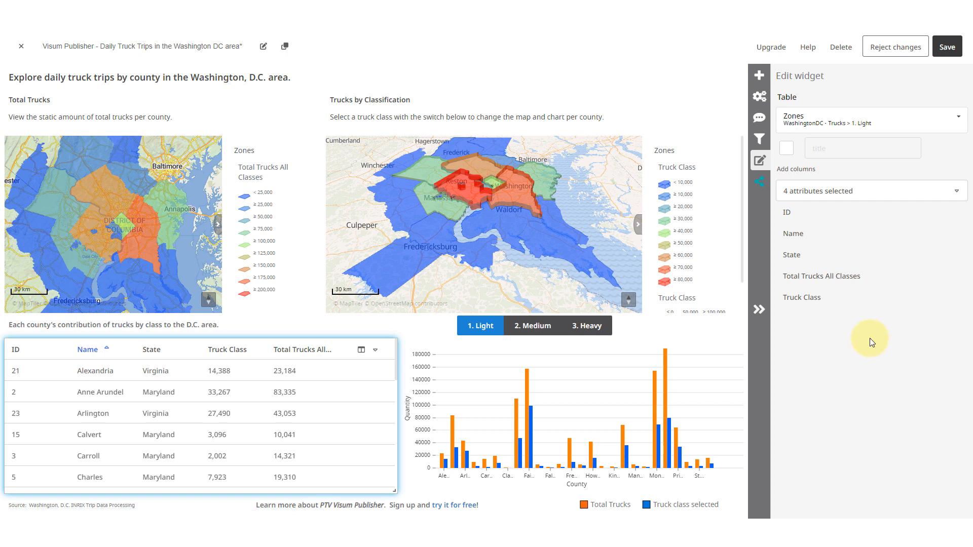
click(947, 47)
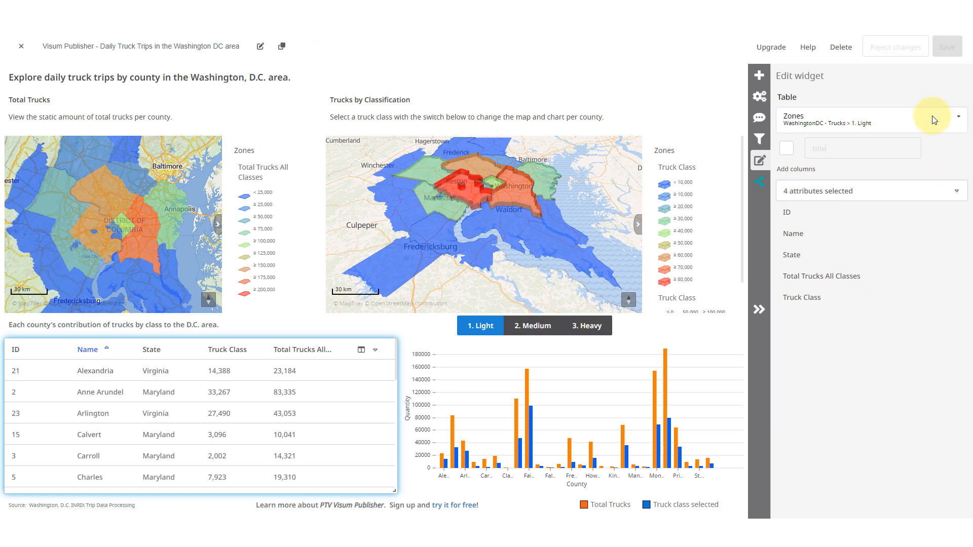